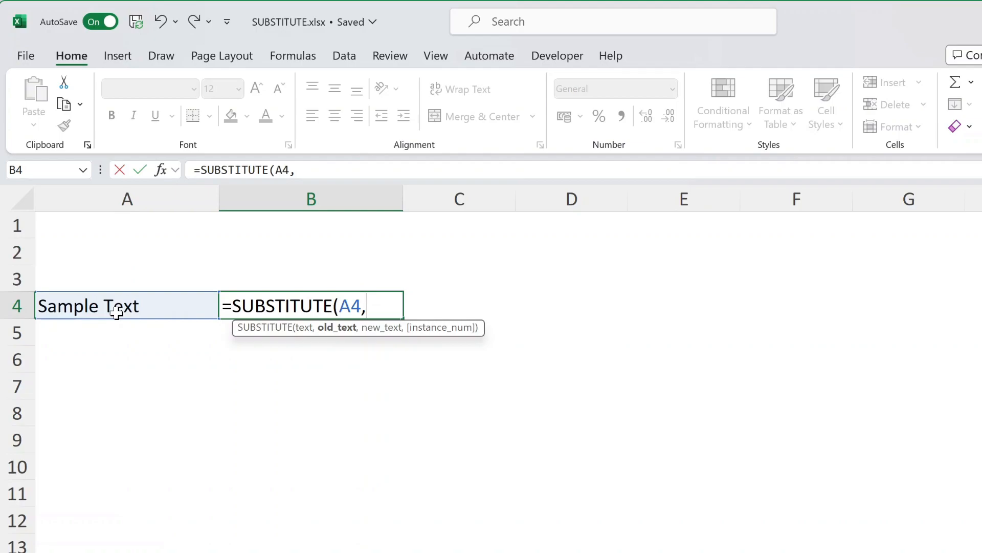
- Complete B4's formula =SUBSTITUTE(A4,"m","n") so it shows Sanple Text
{"action": "type", "text": "\"m\""}
{"action": "type", "text": ",\"n\""}
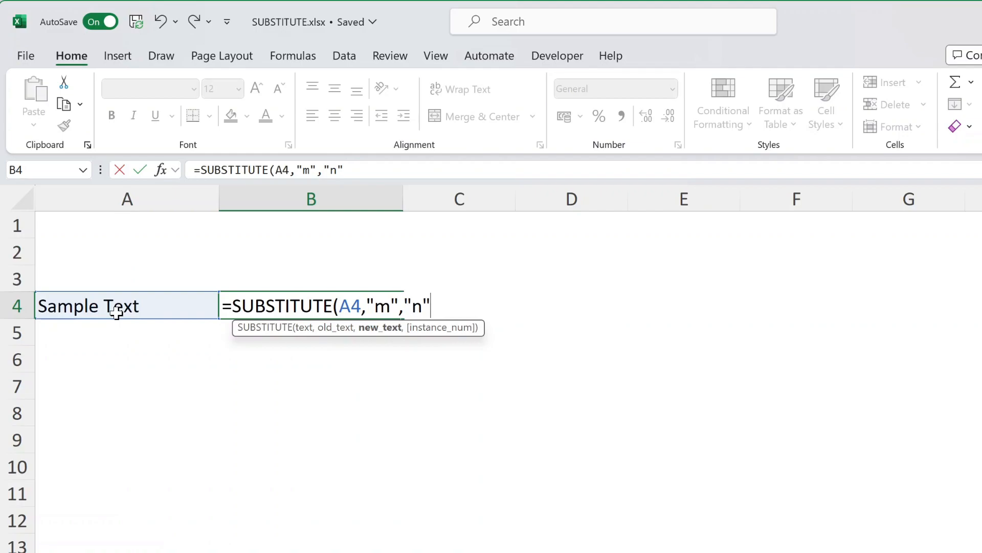
{"action": "type", "text": ")"}
{"action": "key", "text": "Return"}
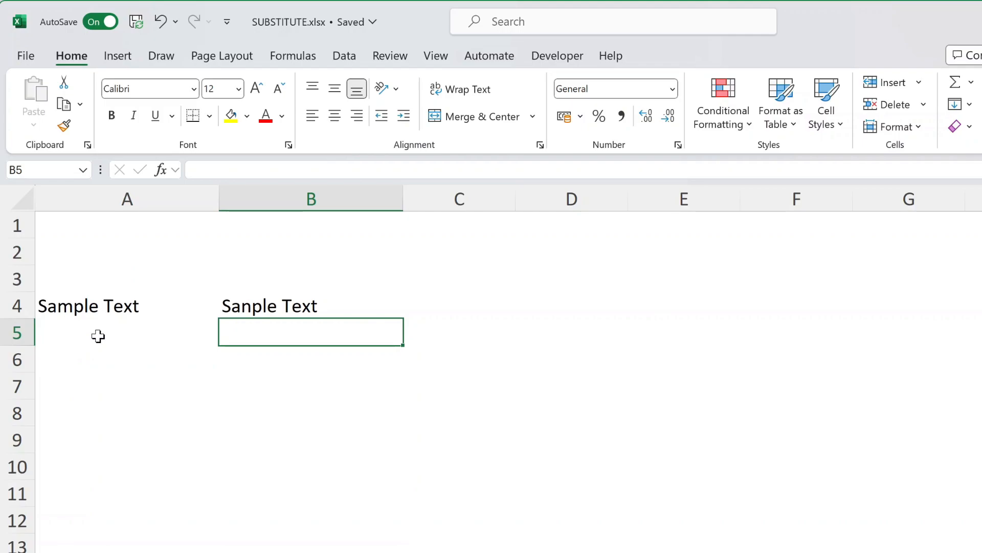
- Replace B4's formula with =SUBSTITUTE(A4,"mple","ne") so it displays Sane Text
{"action": "key", "text": "Up"}
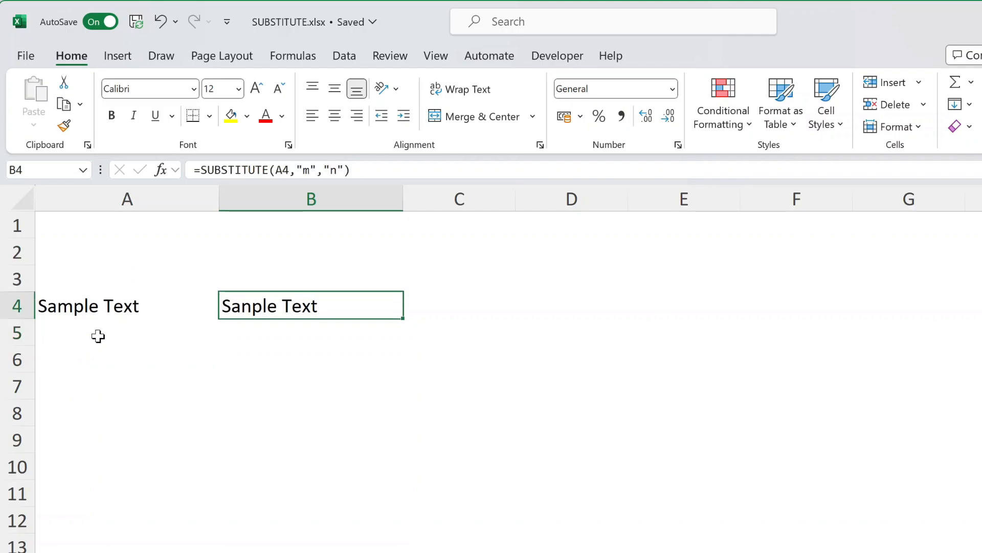
{"action": "key", "text": "Delete"}
{"action": "type", "text": "=sub"}
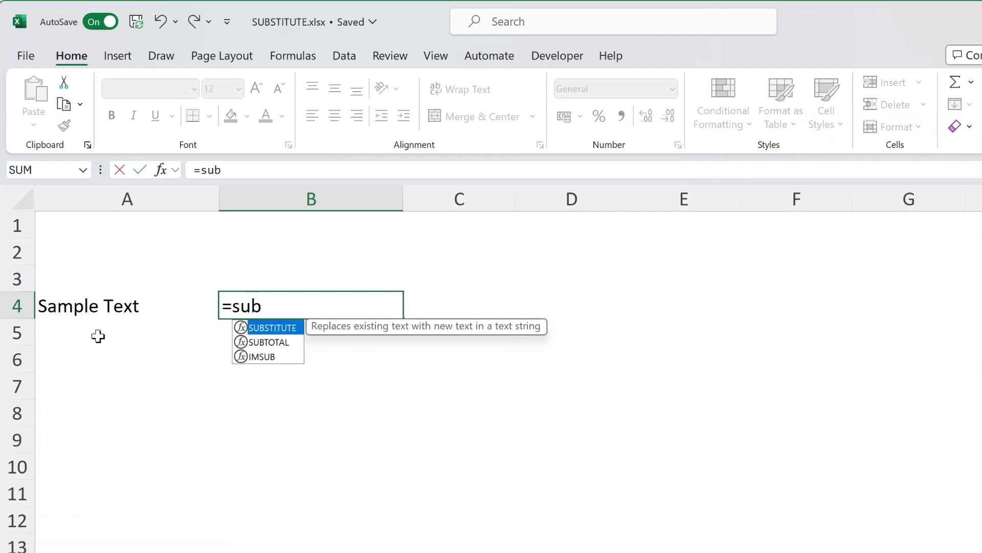
{"action": "key", "text": "Tab"}
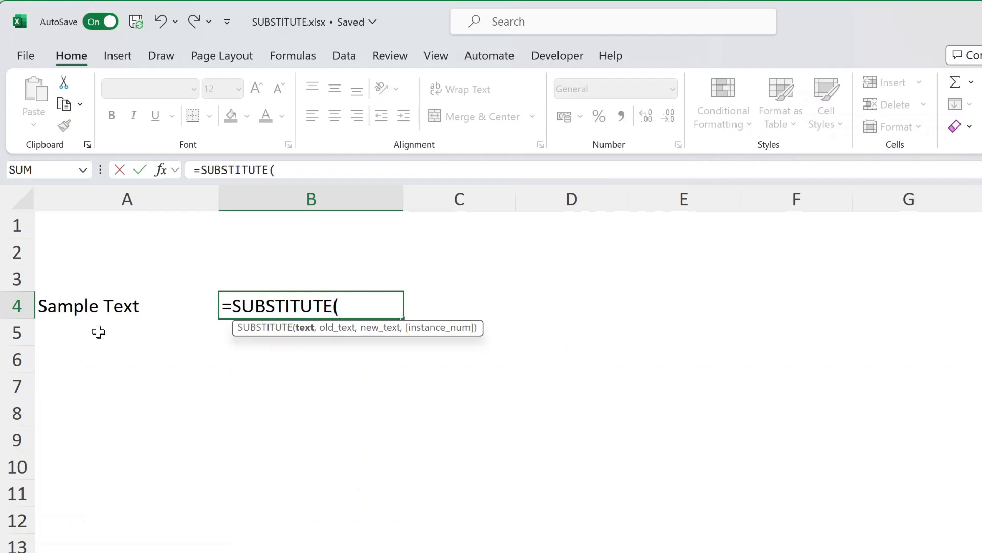
{"action": "left_click", "coordinate": [100, 308]}
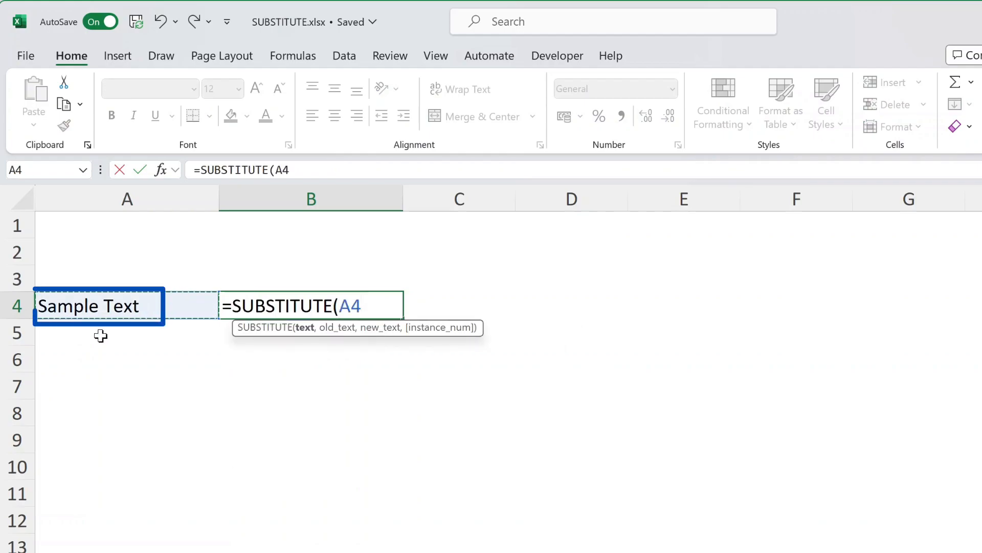
{"action": "type", "text": ","}
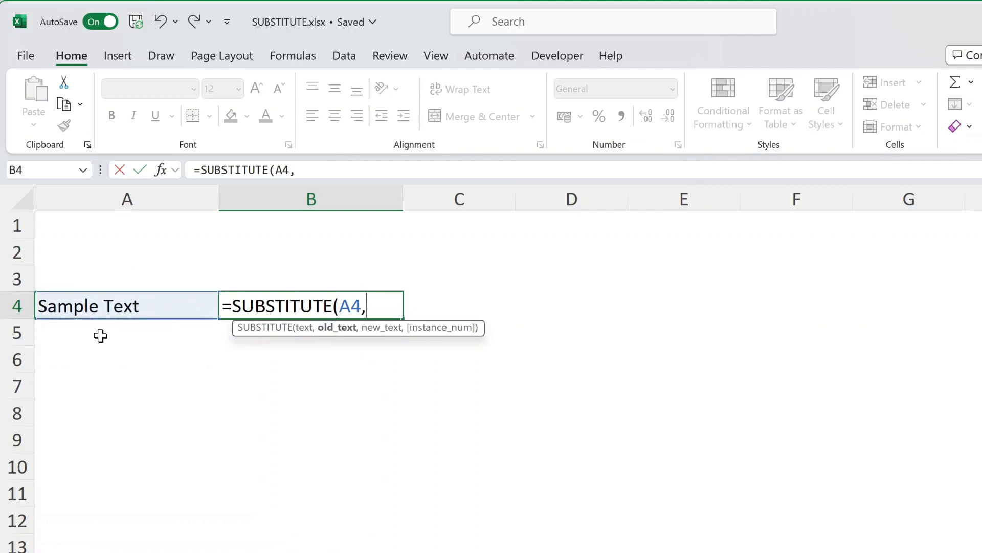
{"action": "type", "text": "\"mple\""}
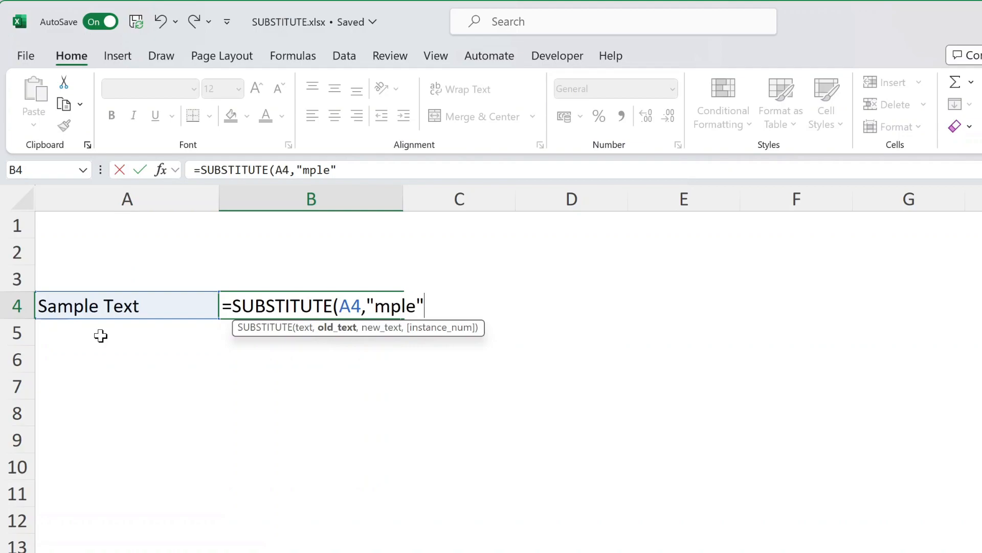
{"action": "type", "text": ",\""}
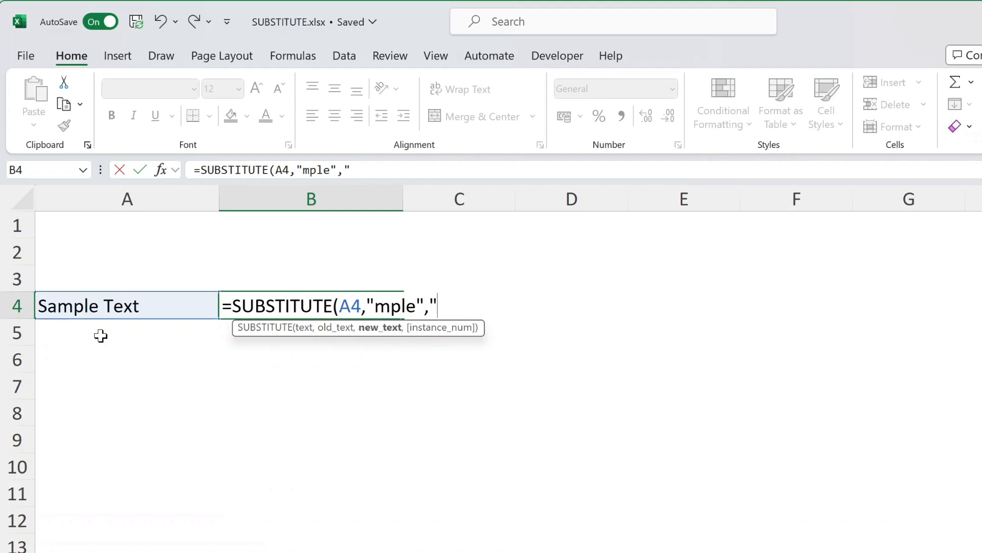
{"action": "type", "text": "ne\")"}
{"action": "key", "text": "Return"}
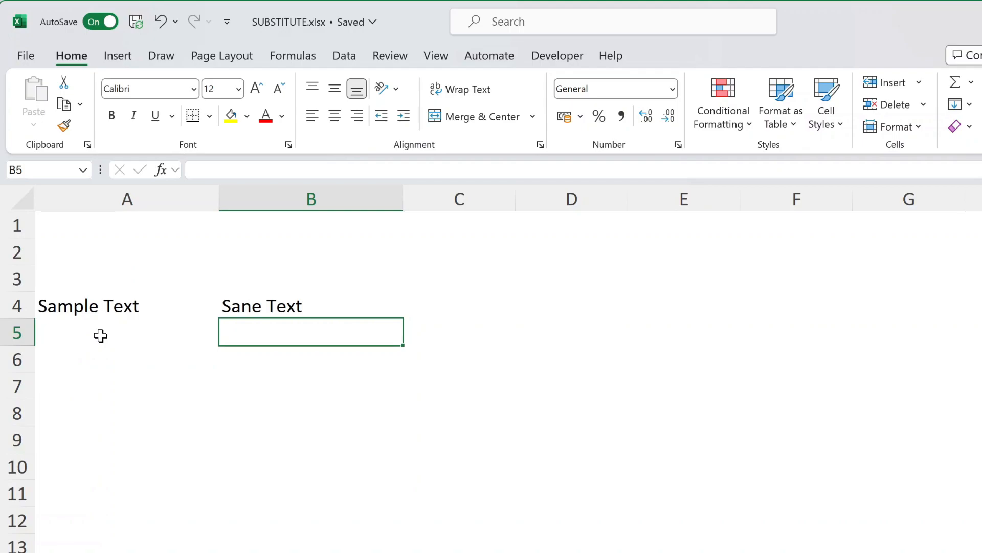
- Rewrite B4 as =SUBSTITUTE(A4,"T","N") so it displays Sample Next
{"action": "key", "text": "Up"}
{"action": "key", "text": "Delete"}
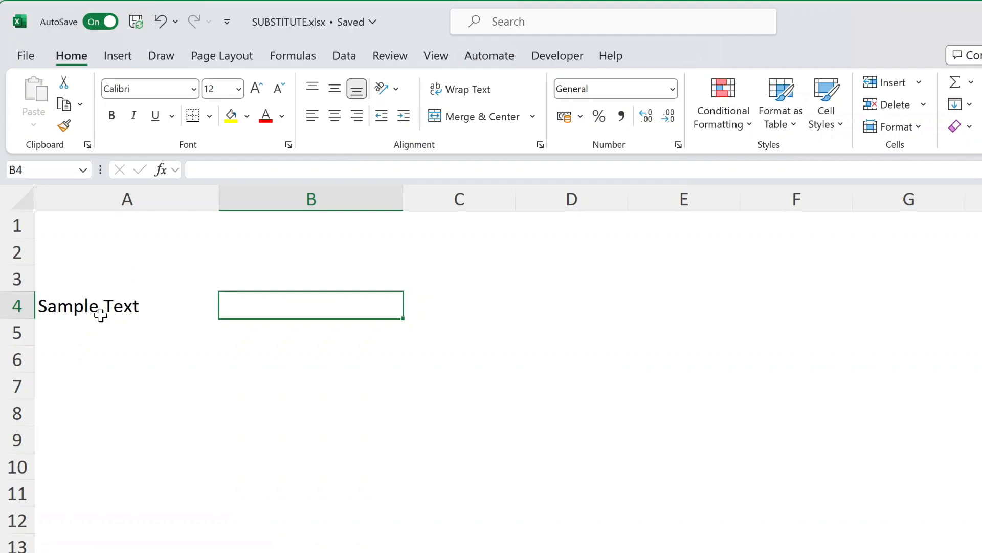
{"action": "type", "text": "=subs"}
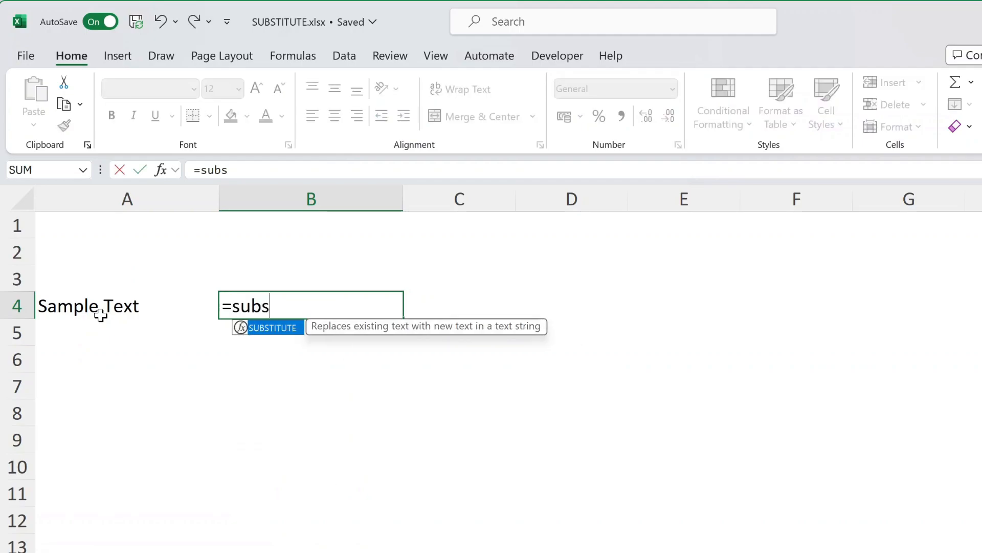
{"action": "key", "text": "Tab"}
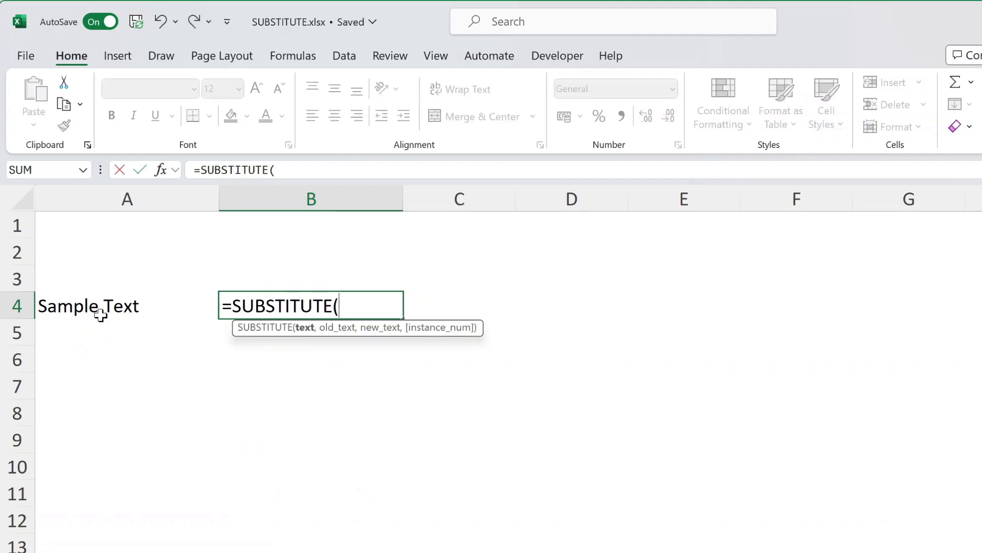
{"action": "left_click", "coordinate": [100, 315]}
{"action": "type", "text": ",\"T\""}
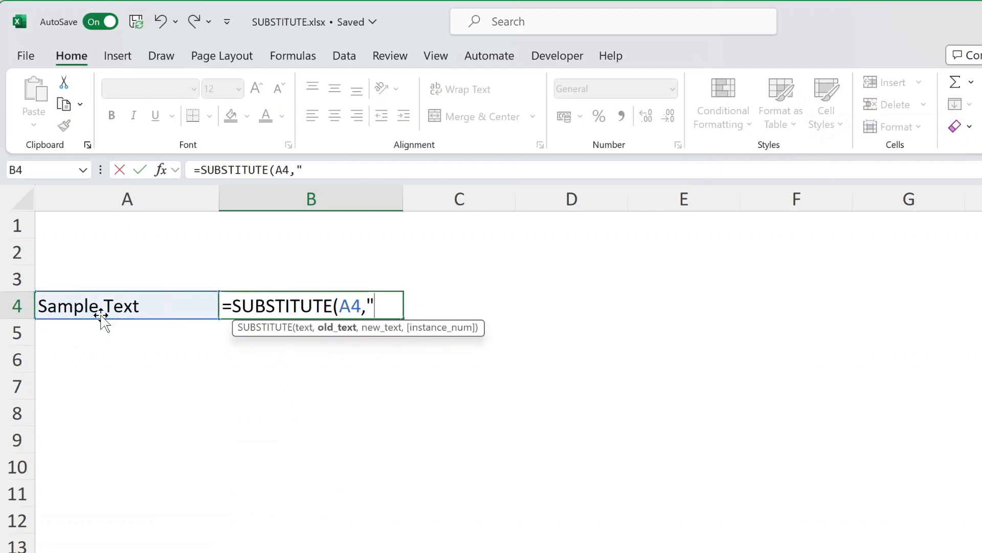
{"action": "type", "text": ","}
{"action": "type", "text": "\"N\""}
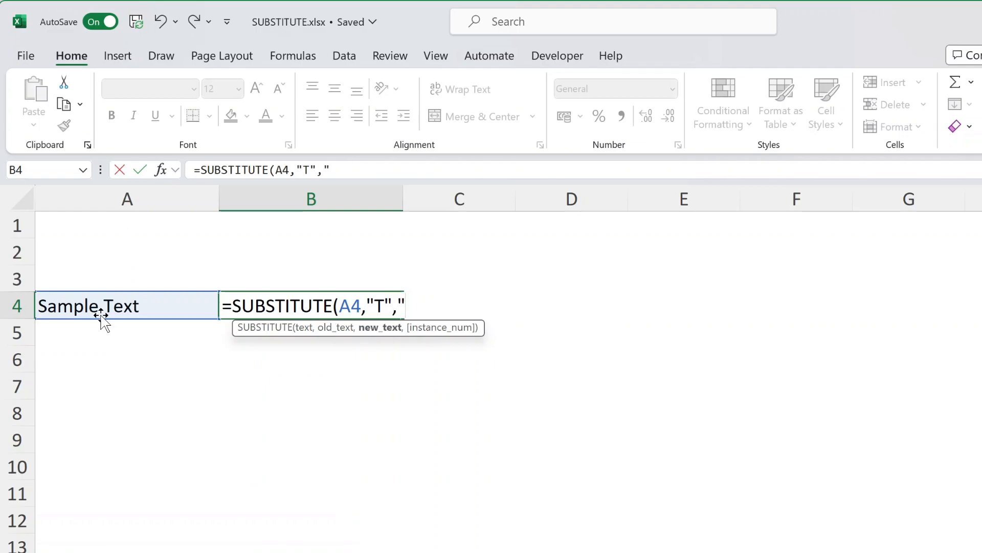
{"action": "type", "text": ")"}
{"action": "key", "text": "Return"}
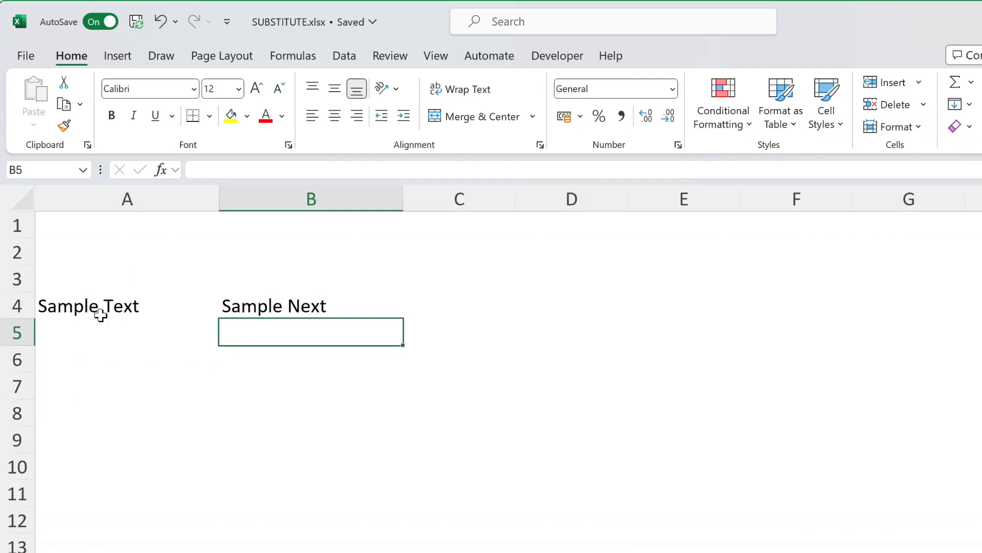
{"action": "key", "text": "Up"}
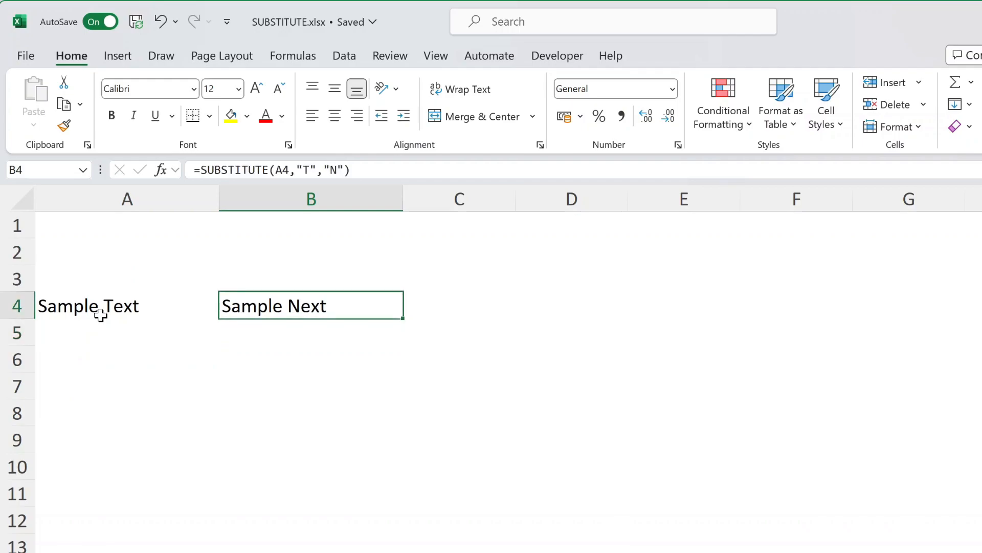
- Rewrite B4 as =SUBSTITUTE(A4,"e","o"), turning the text into Samplo Toxt
{"action": "key", "text": "Delete"}
{"action": "type", "text": "=Subs"}
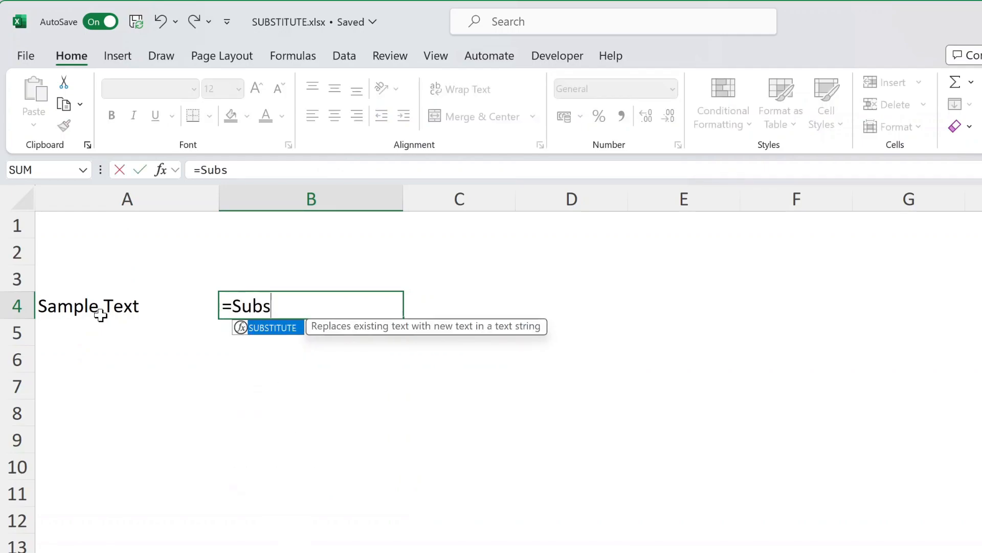
{"action": "key", "text": "Tab"}
{"action": "left_click", "coordinate": [101, 315]}
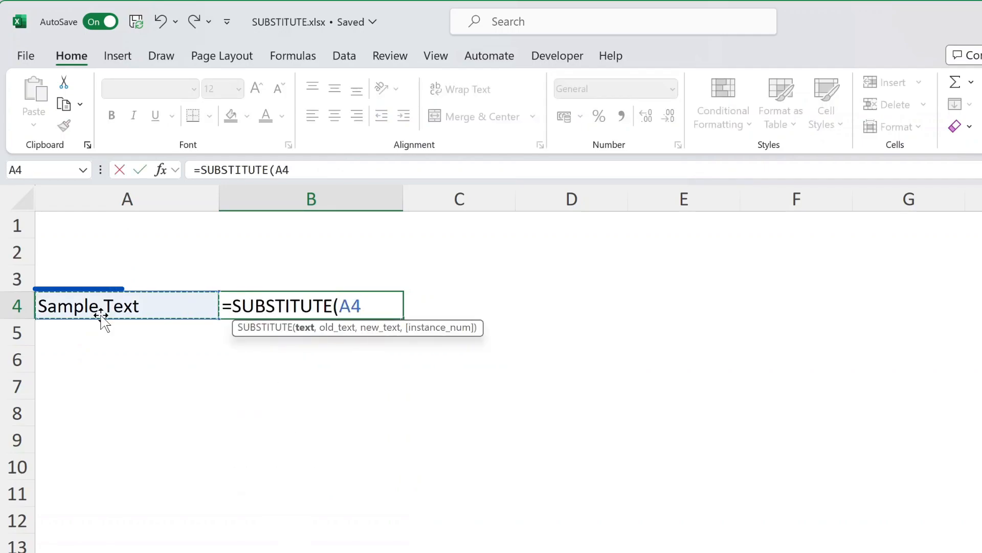
{"action": "type", "text": ",\"e\""}
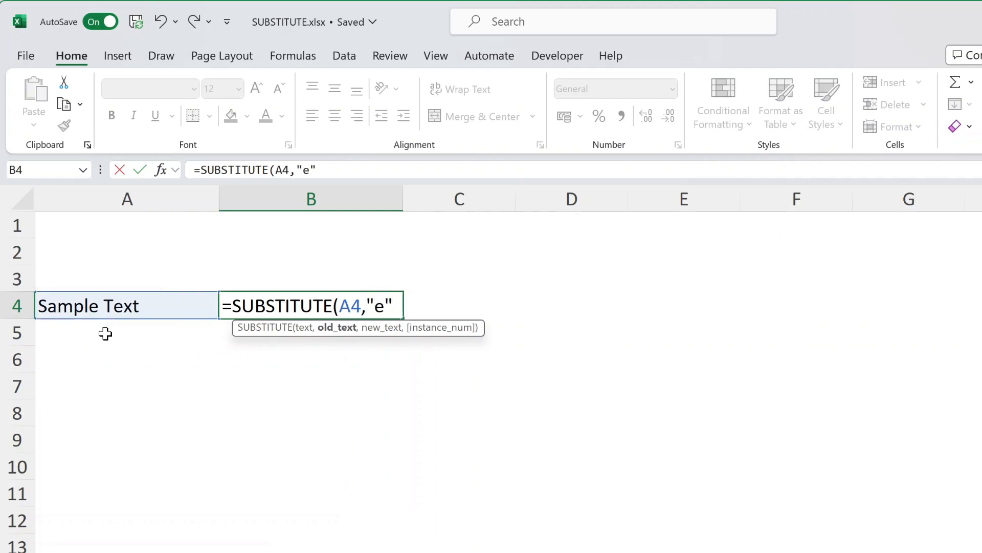
{"action": "type", "text": ",\""}
{"action": "type", "text": "o\")"}
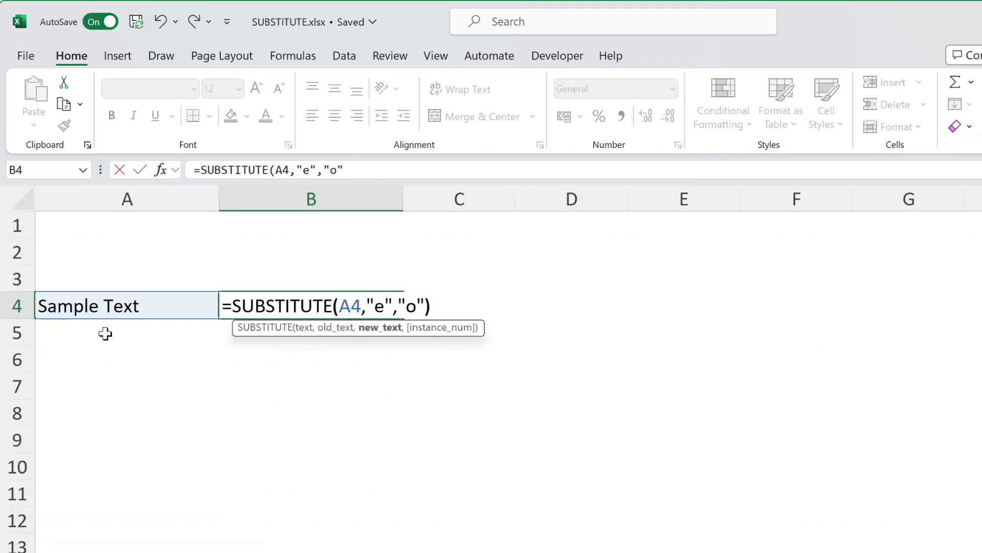
{"action": "key", "text": "Return"}
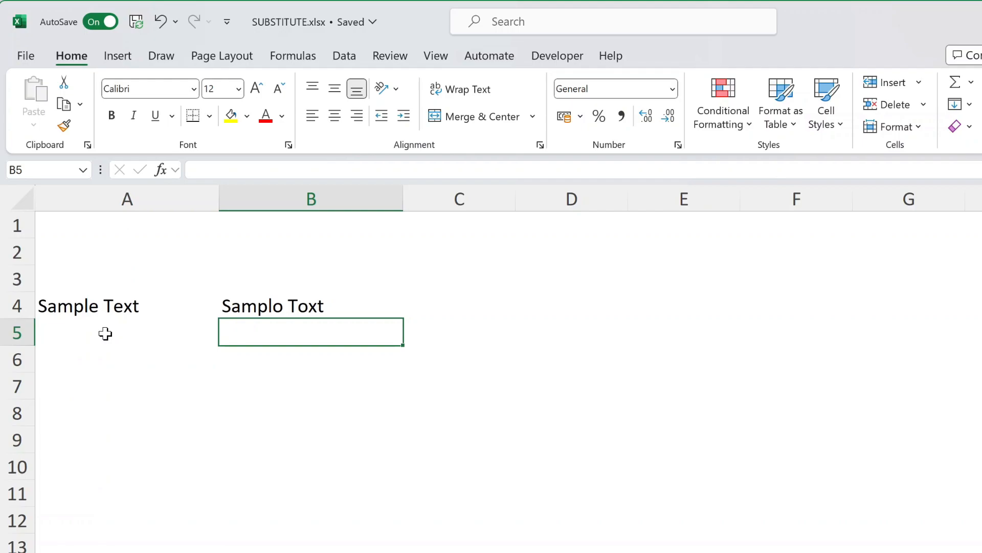
- Edit B4's formula to add 2 as the instance number to replace
{"action": "key", "text": "Up"}
{"action": "key", "text": "F2"}
{"action": "key", "text": "BackSpace"}
{"action": "type", "text": ",\"e\",\"o\","}
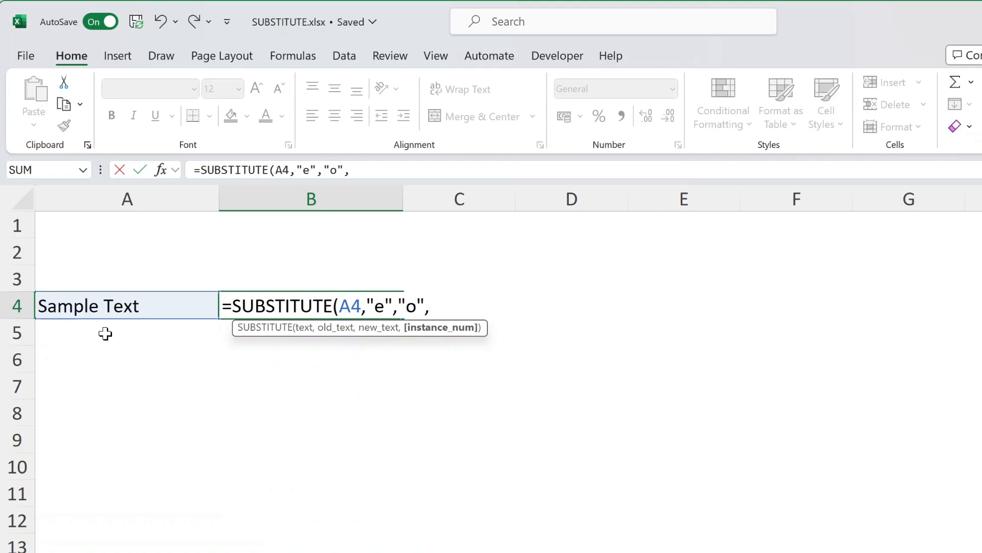
{"action": "type", "text": "2"}
- Commit B4's second-occurrence formula showing Sample Toxt, then go to the SUBSTITUTE 2 sheet
{"action": "type", "text": ")"}
{"action": "key", "text": "Return"}
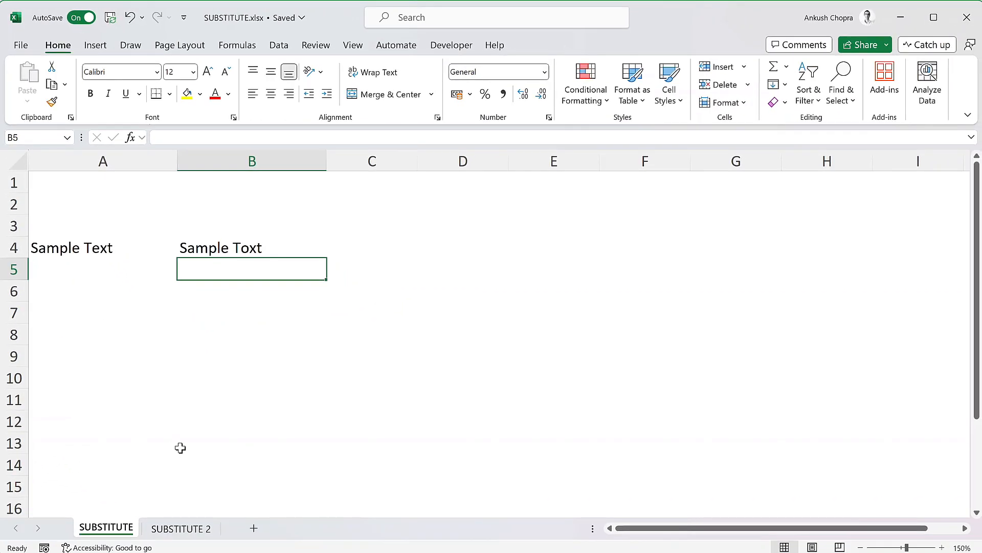
{"action": "left_click", "coordinate": [193, 528]}
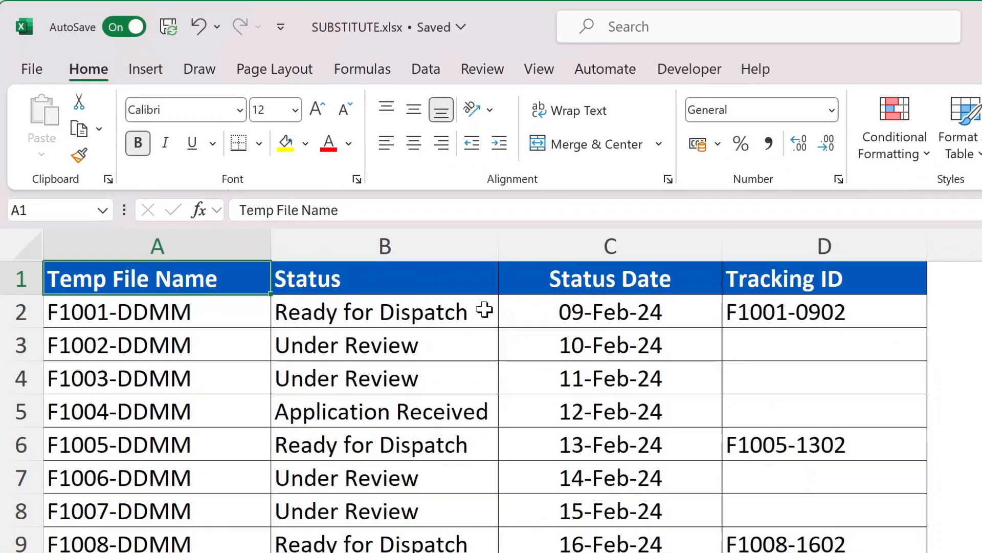
- Open B2's Status choices and dismiss them, leaving Ready for Dispatch unchanged
{"action": "left_click", "coordinate": [376, 241]}
{"action": "left_click", "coordinate": [511, 320]}
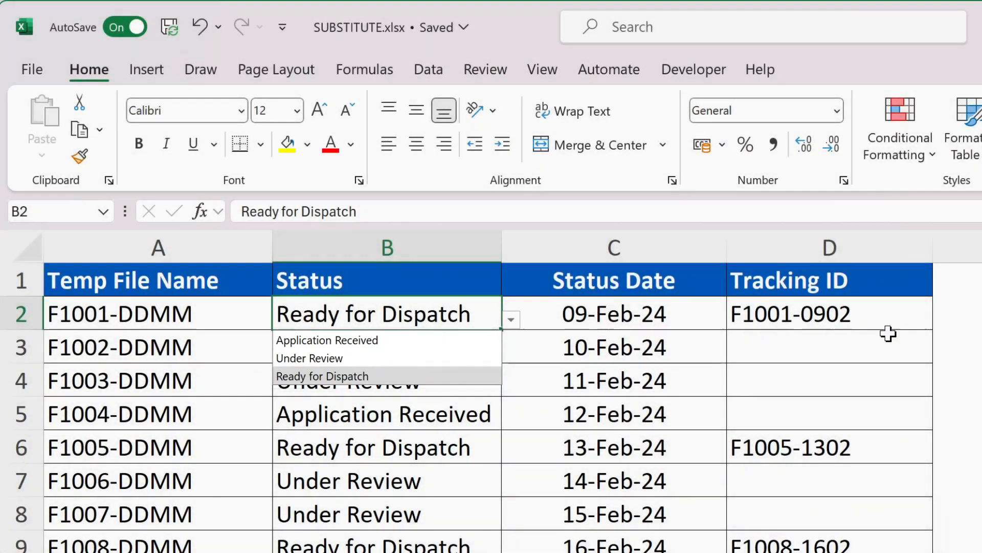
{"action": "left_click", "coordinate": [978, 318]}
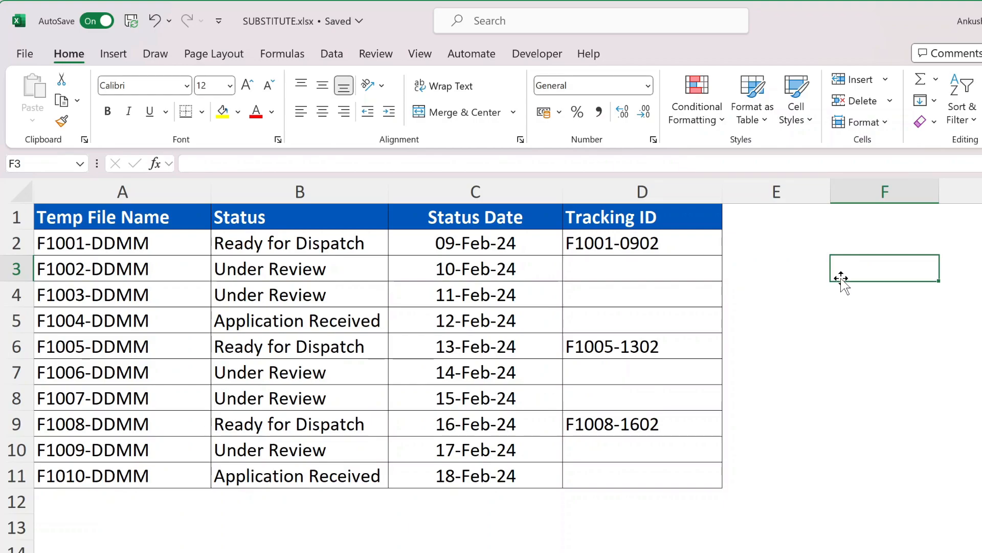
- Delete the Tracking ID values in D2:D11 and select D2
{"action": "left_click_drag", "start_coordinate": [670, 243], "coordinate": [672, 476]}
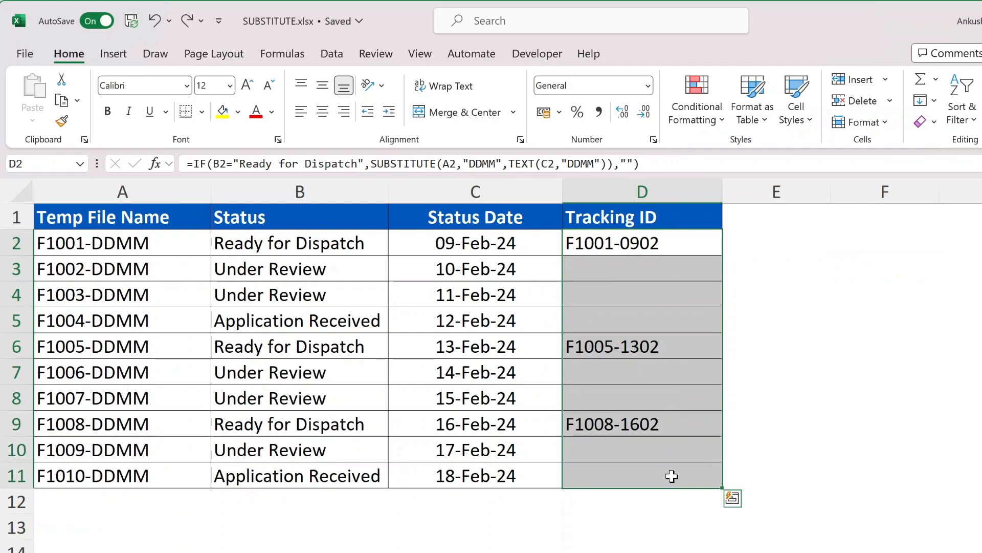
{"action": "key", "text": "Delete"}
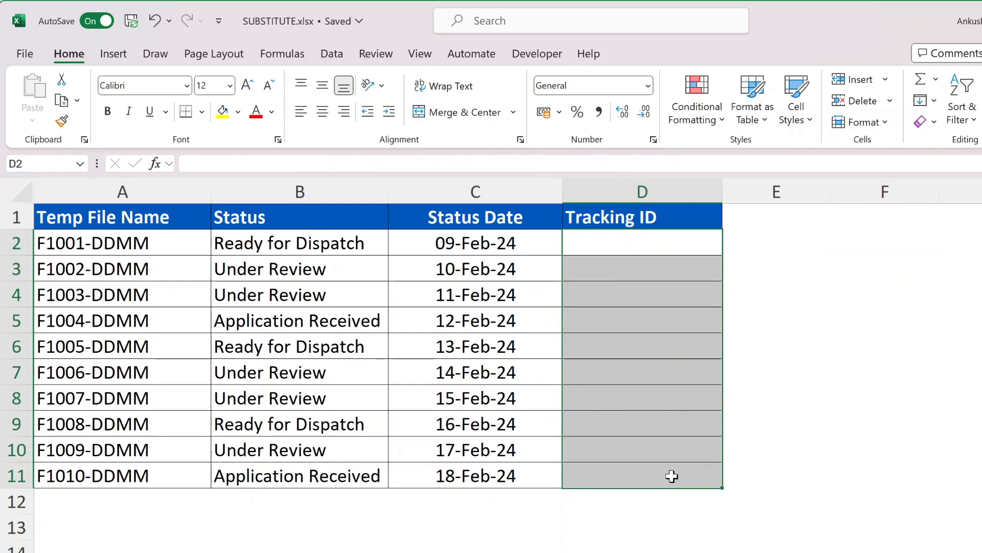
{"action": "left_click", "coordinate": [660, 242]}
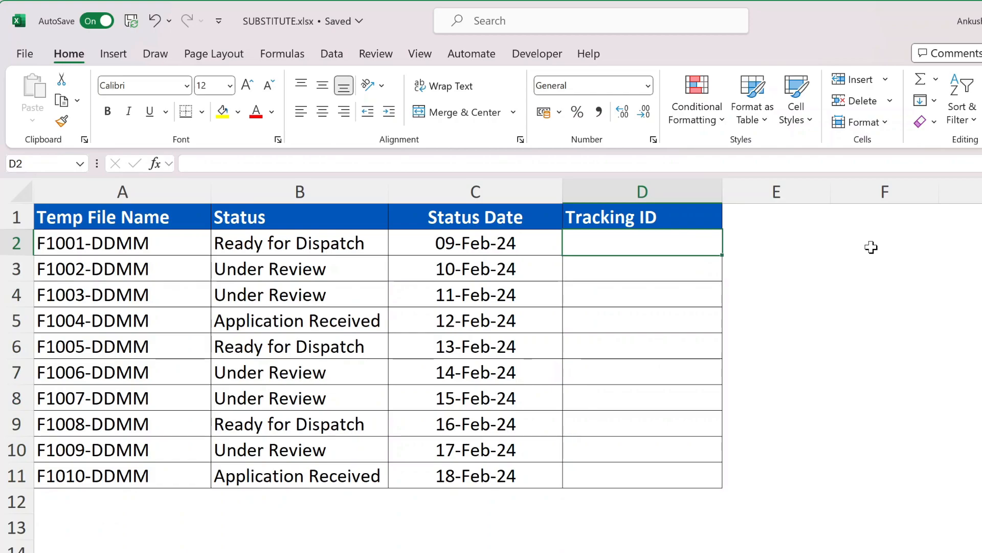
- Start D2's formula: =IF(B2="Ready for Dispatch",SUBSTITUTE(A2,"DDMM",TEXT
{"action": "type", "text": "=if"}
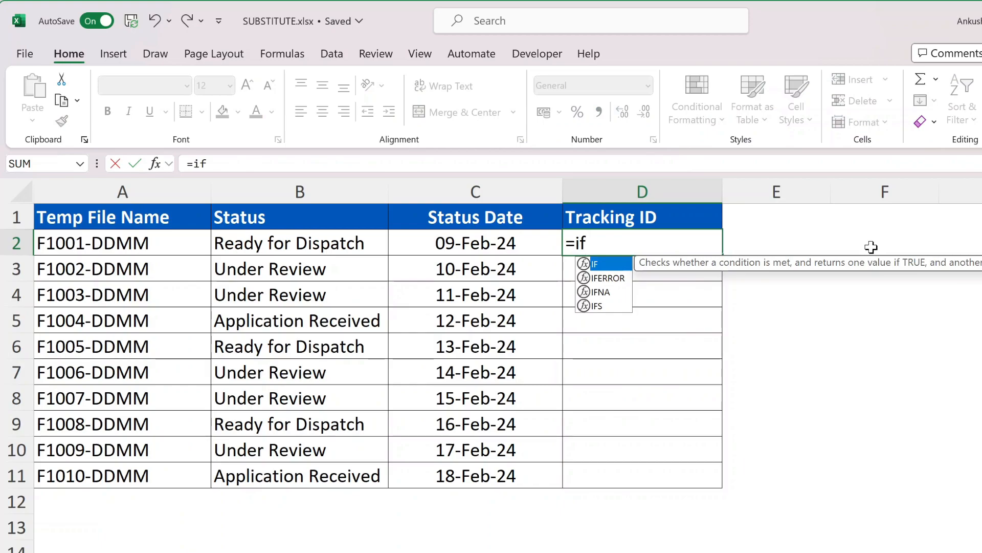
{"action": "key", "text": "Tab"}
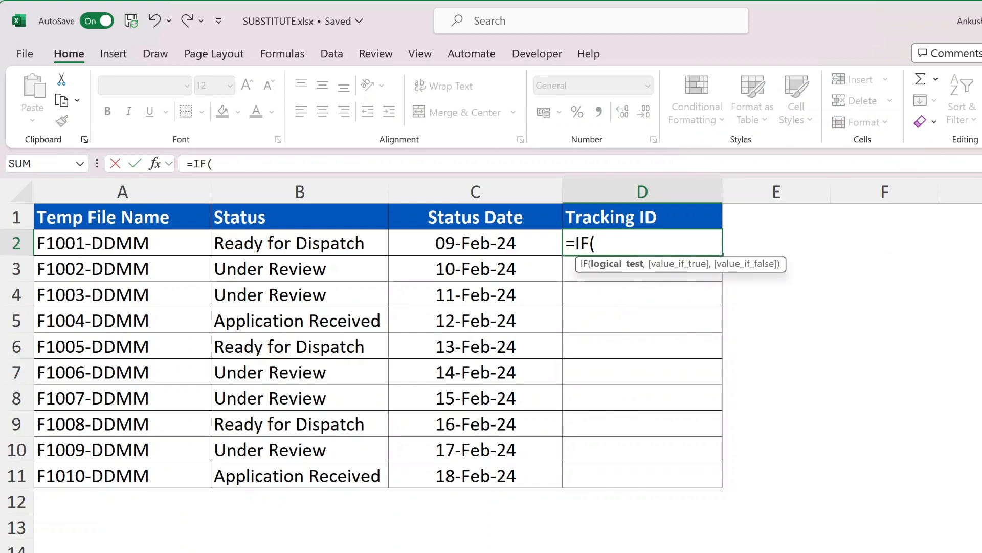
{"action": "left_click", "coordinate": [353, 244]}
{"action": "type", "text": "=\"Read"}
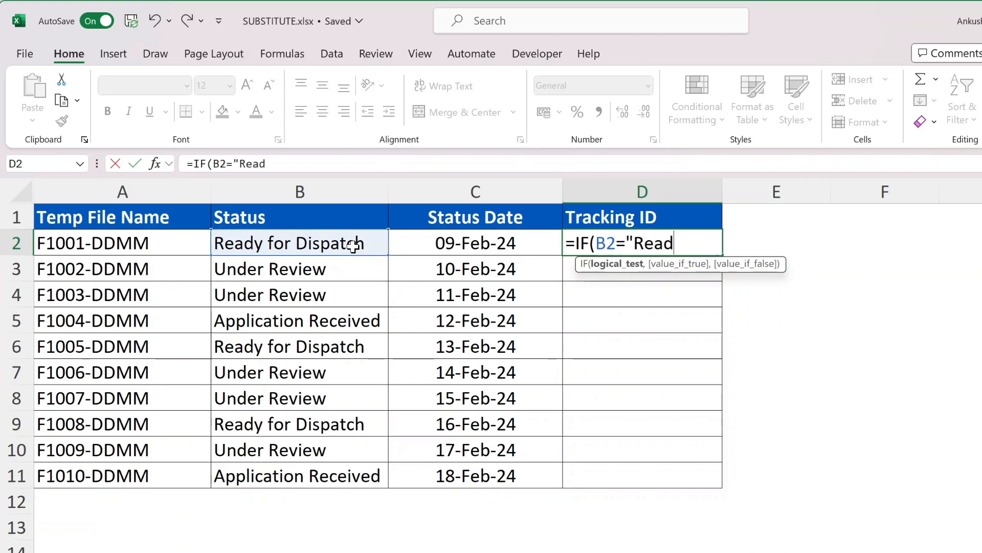
{"action": "type", "text": "y for Dis"}
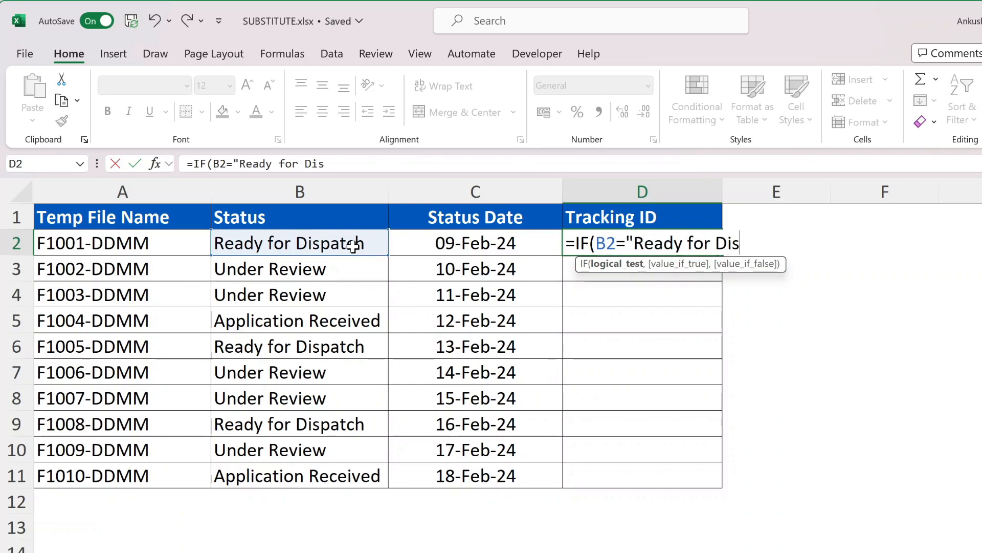
{"action": "type", "text": "patch\""}
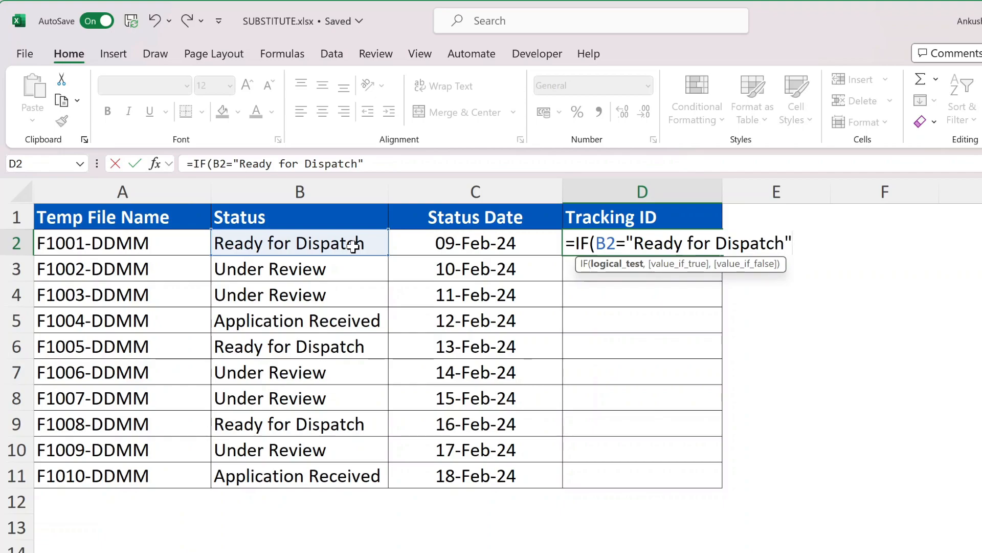
{"action": "type", "text": ","}
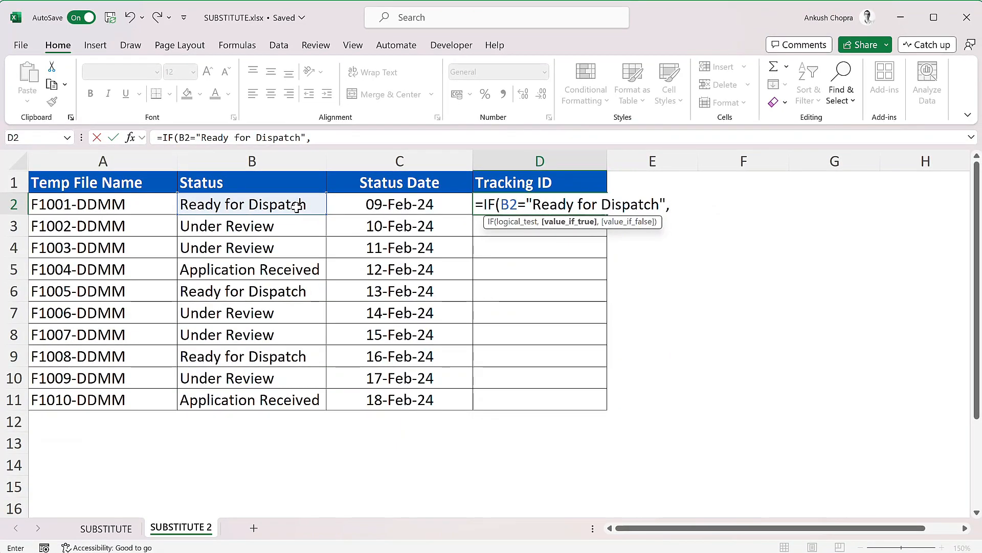
{"action": "type", "text": "sub"}
{"action": "key", "text": "Tab"}
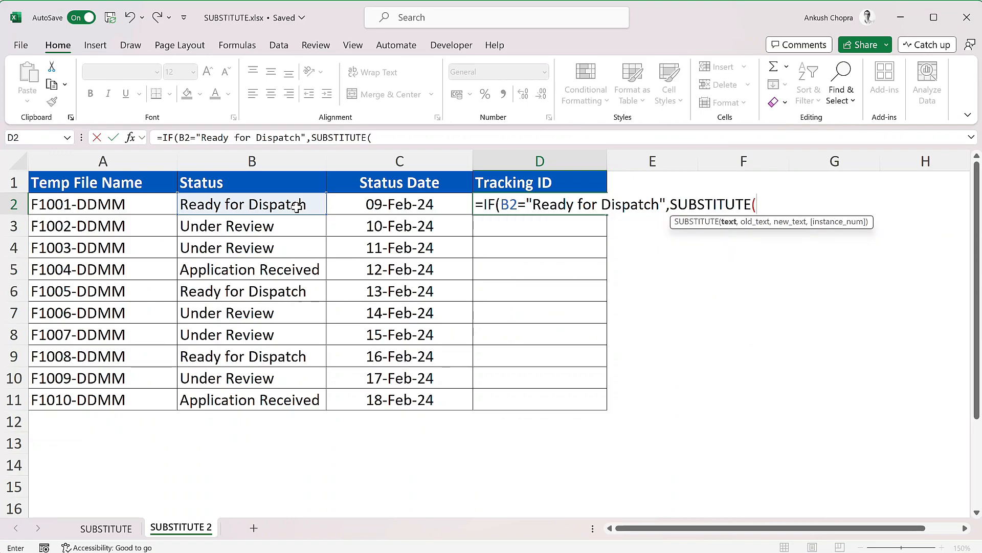
{"action": "left_click", "coordinate": [138, 203]}
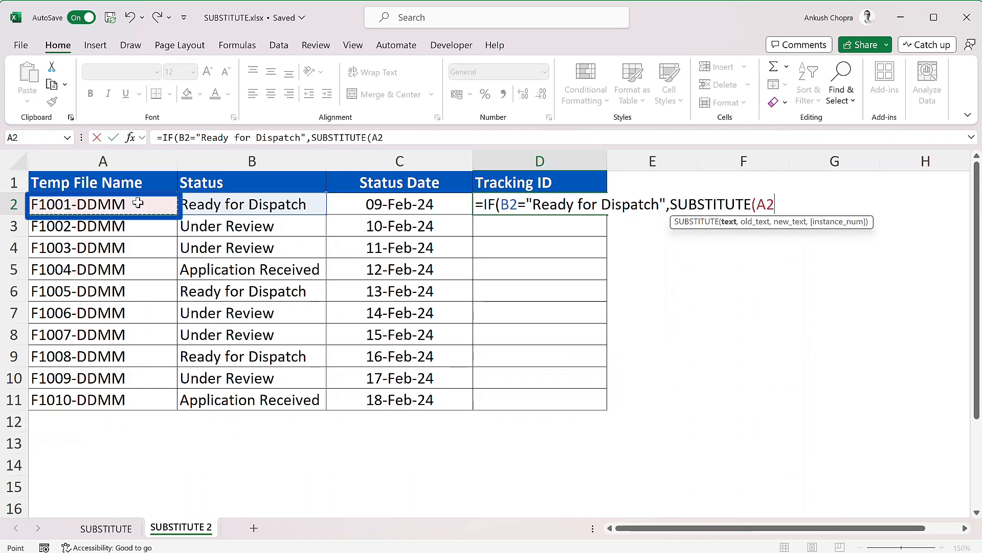
{"action": "type", "text": ",\"DD"}
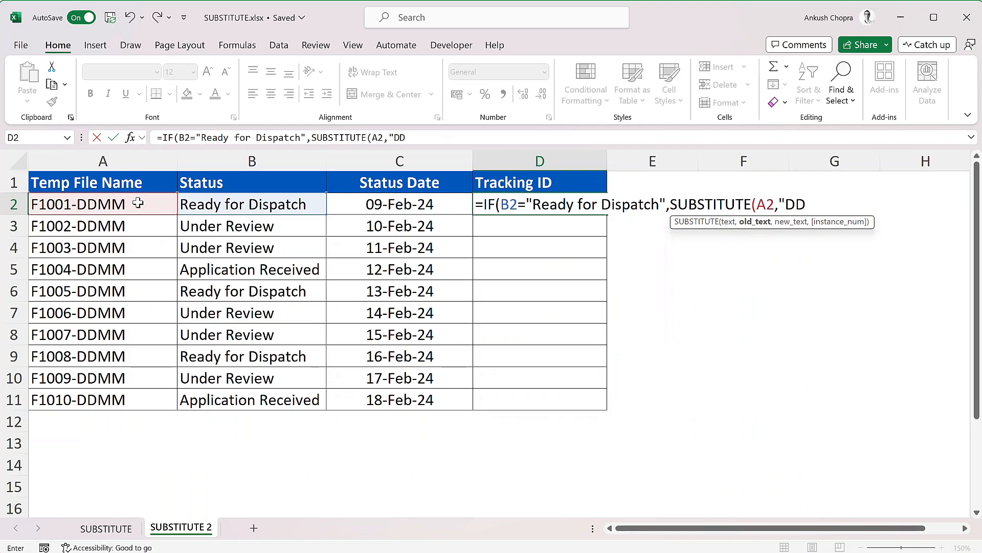
{"action": "type", "text": "MM\""}
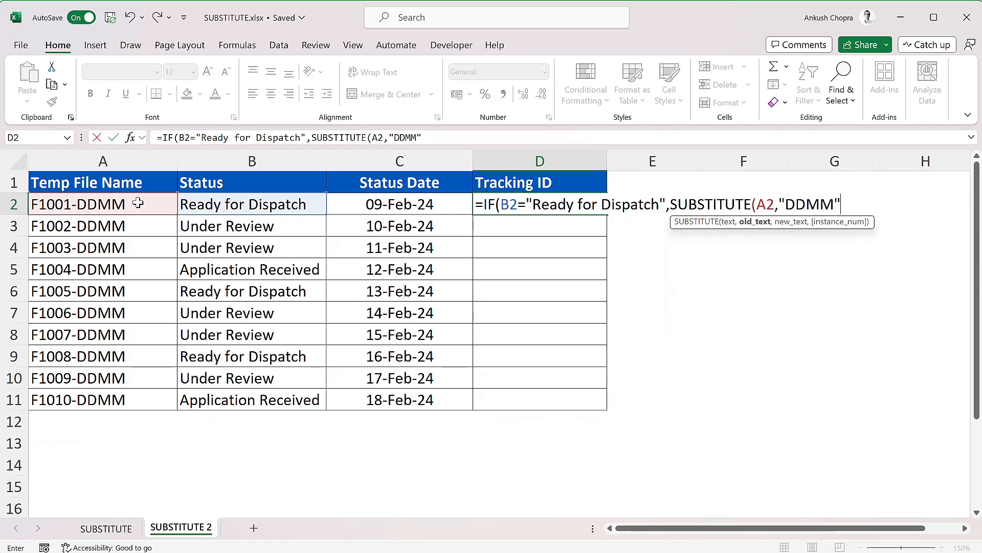
{"action": "type", "text": ","}
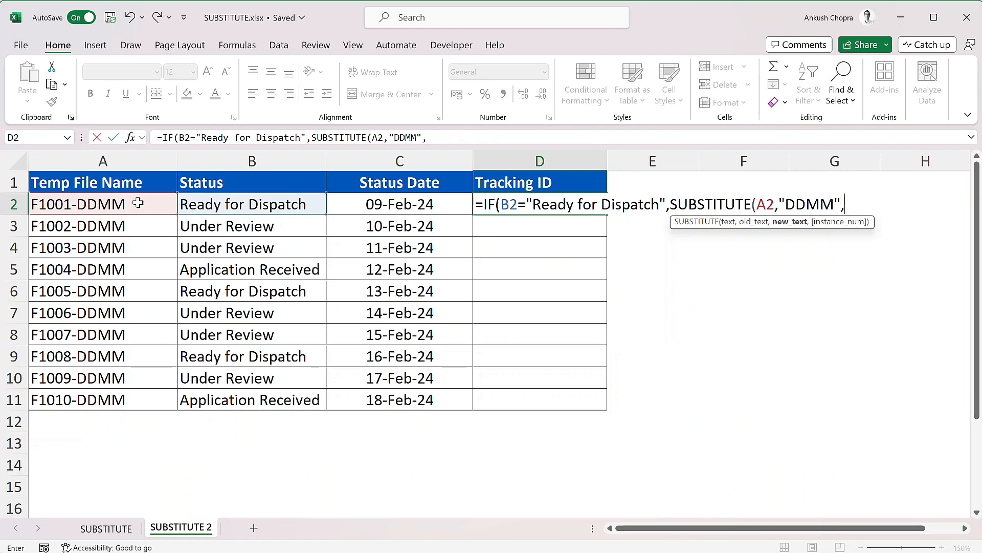
{"action": "type", "text": "tex"}
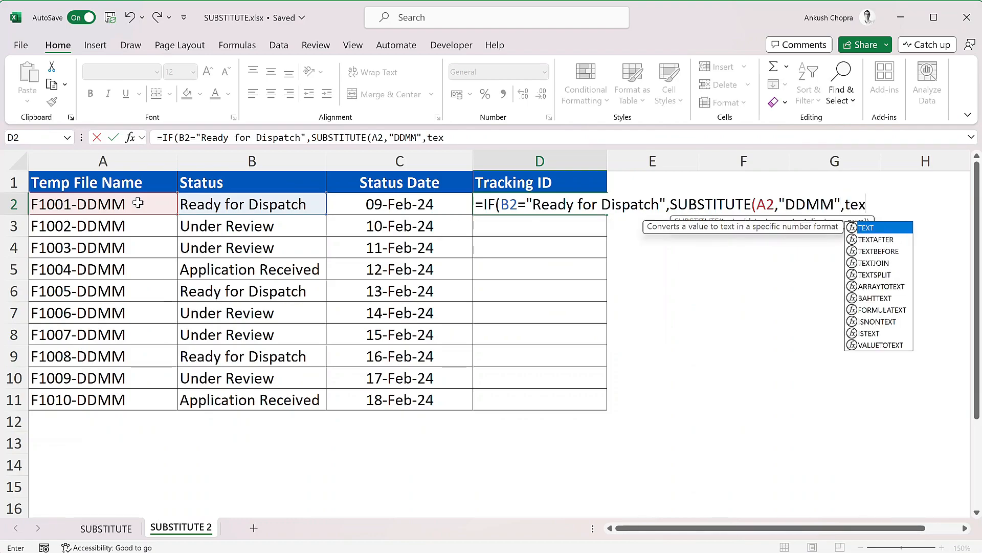
- Finish D2 with TEXT(C2,"DDMM") and an empty-string else, producing F1001-0902
{"action": "key", "text": "Tab"}
{"action": "key", "text": "Left"}
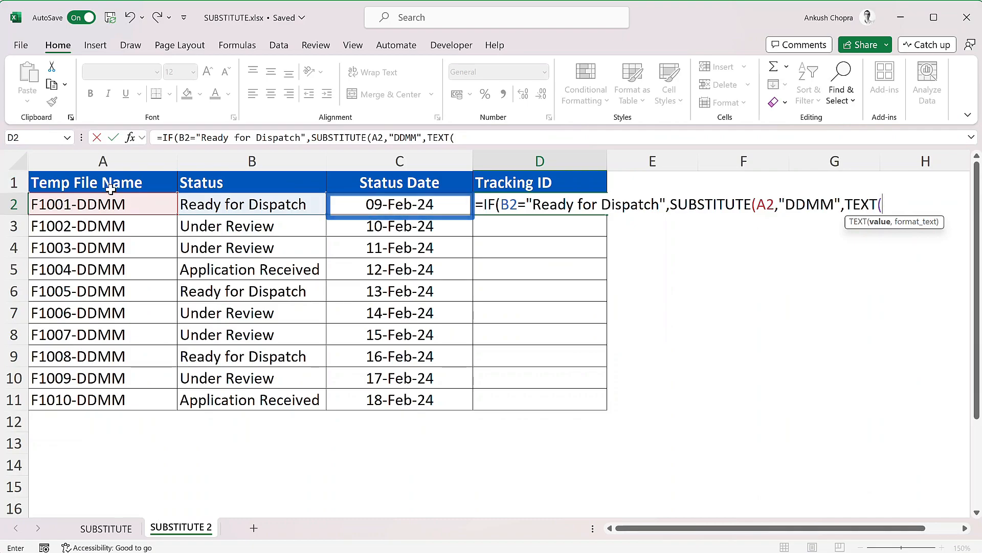
{"action": "left_click", "coordinate": [389, 205]}
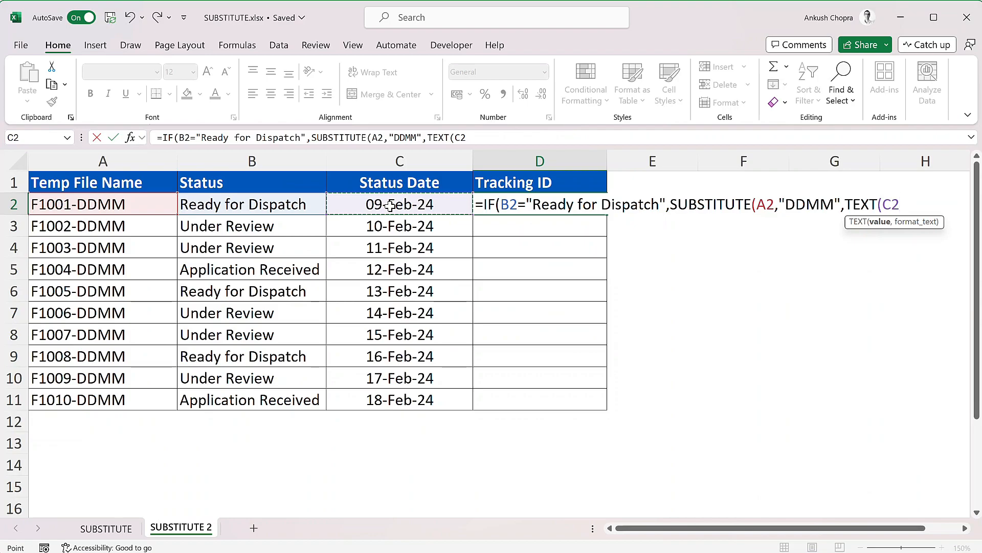
{"action": "type", "text": ",\"DDMM\""}
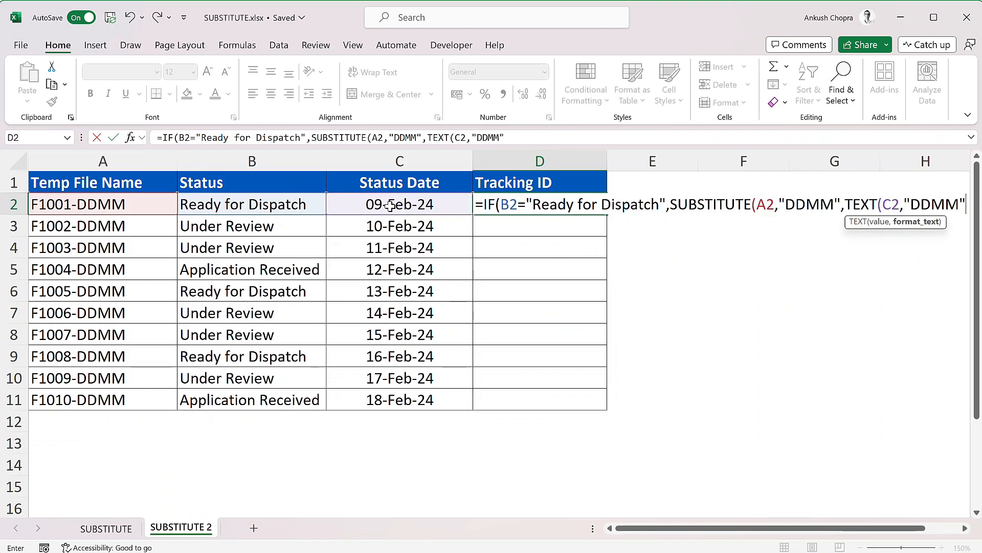
{"action": "type", "text": "))"}
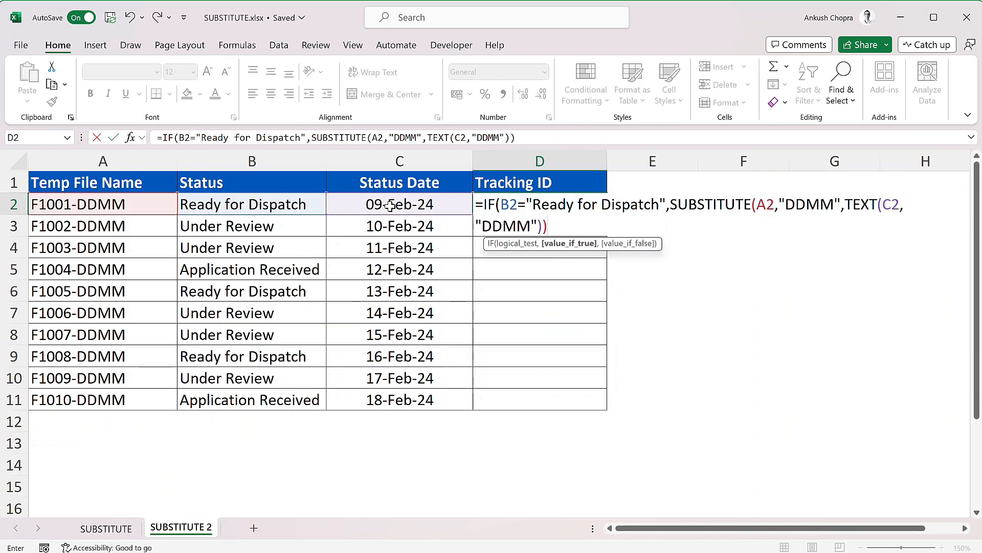
{"action": "type", "text": ","}
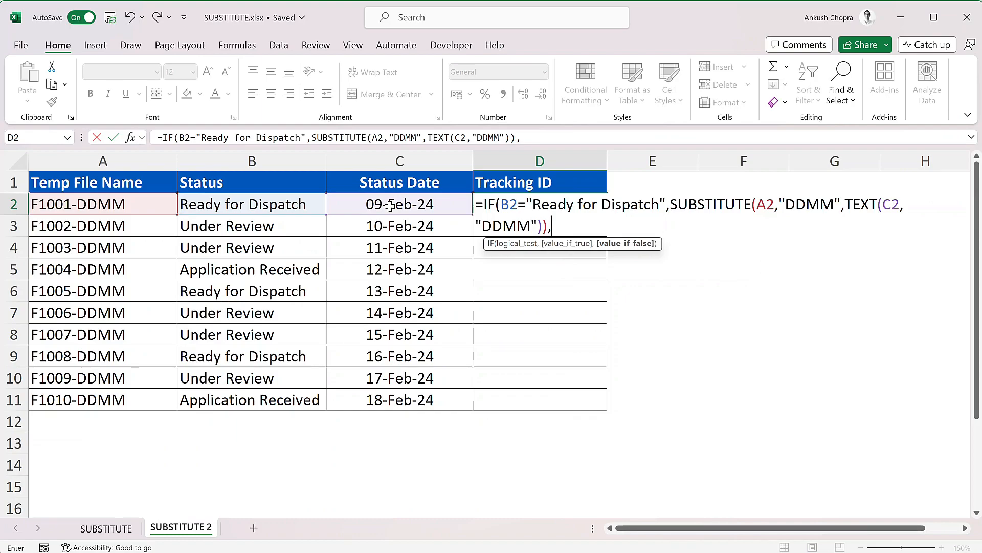
{"action": "type", "text": "\"\")"}
{"action": "key", "text": "Return"}
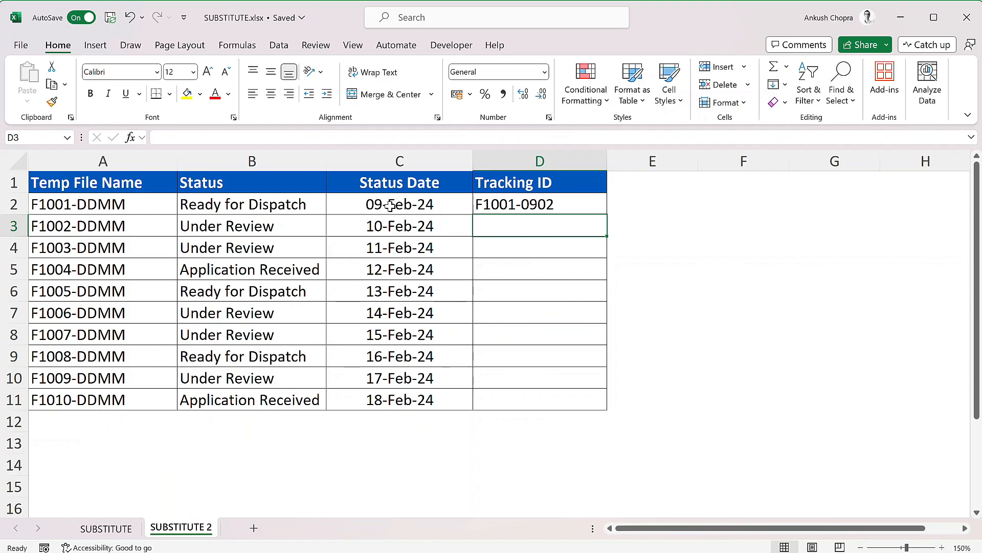
- Fill D2's formula down to D11, yielding F1005-1302 and F1008-1602
{"action": "left_click", "coordinate": [587, 201]}
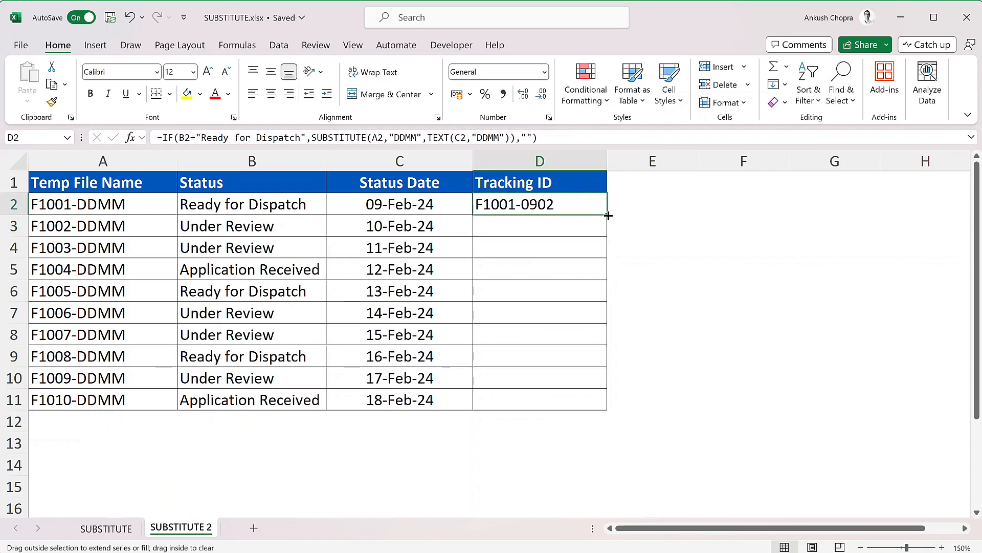
{"action": "double_click", "coordinate": [606, 214]}
{"action": "left_click", "coordinate": [620, 206]}
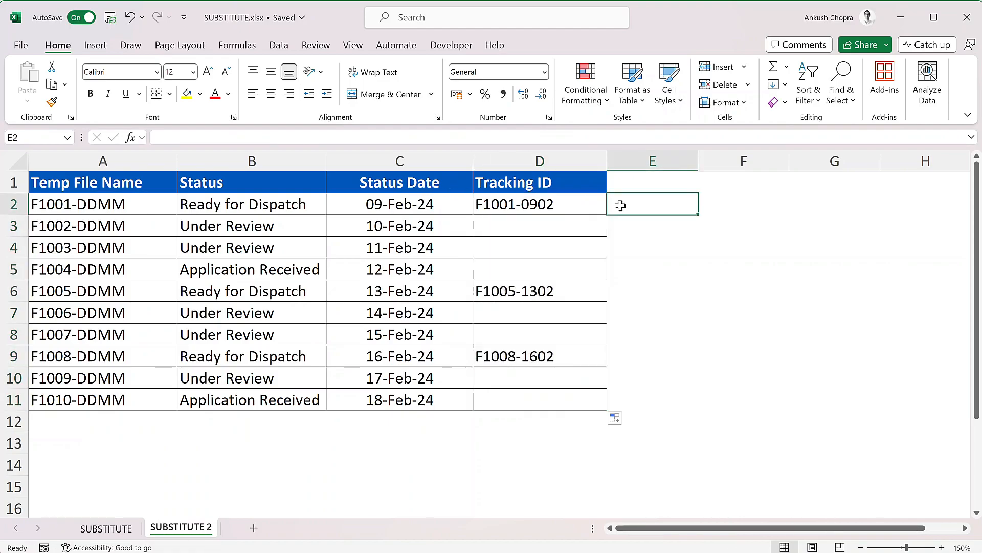